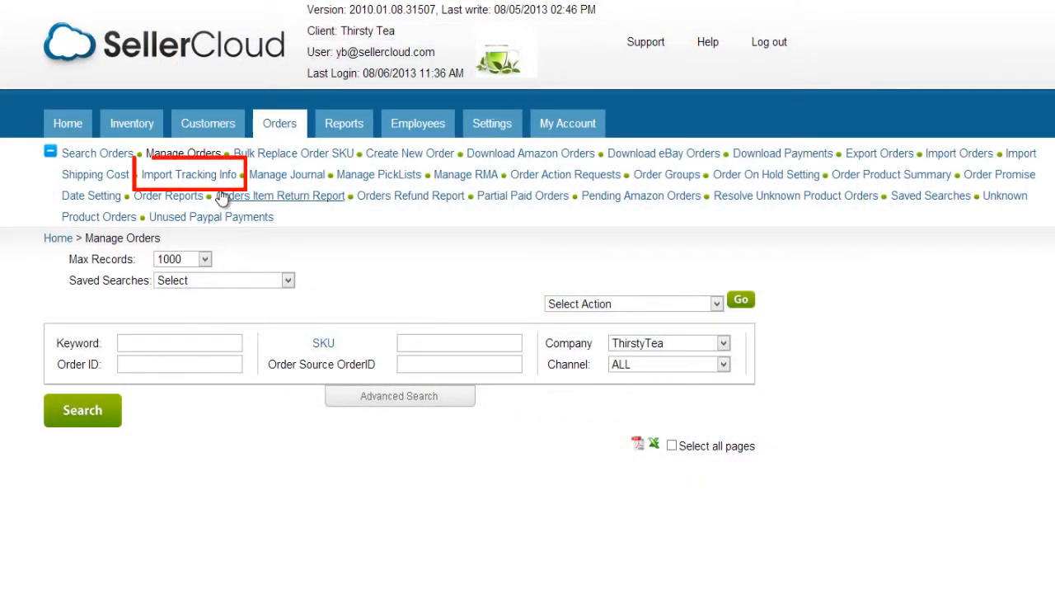
Open the Import Tracking Info page for orders and download the sample tracking file.
click(217, 177)
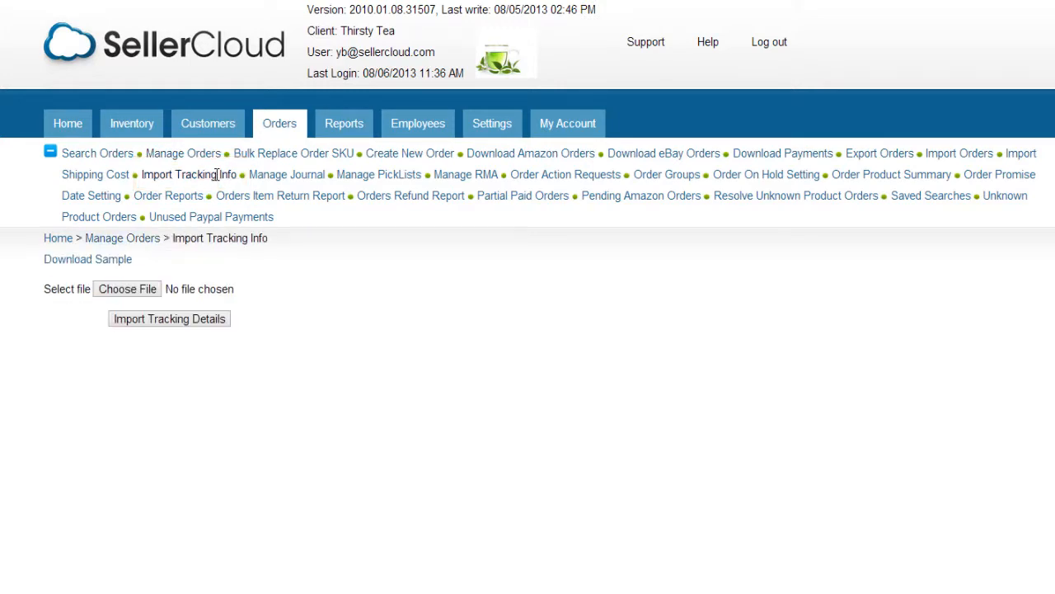
click(98, 265)
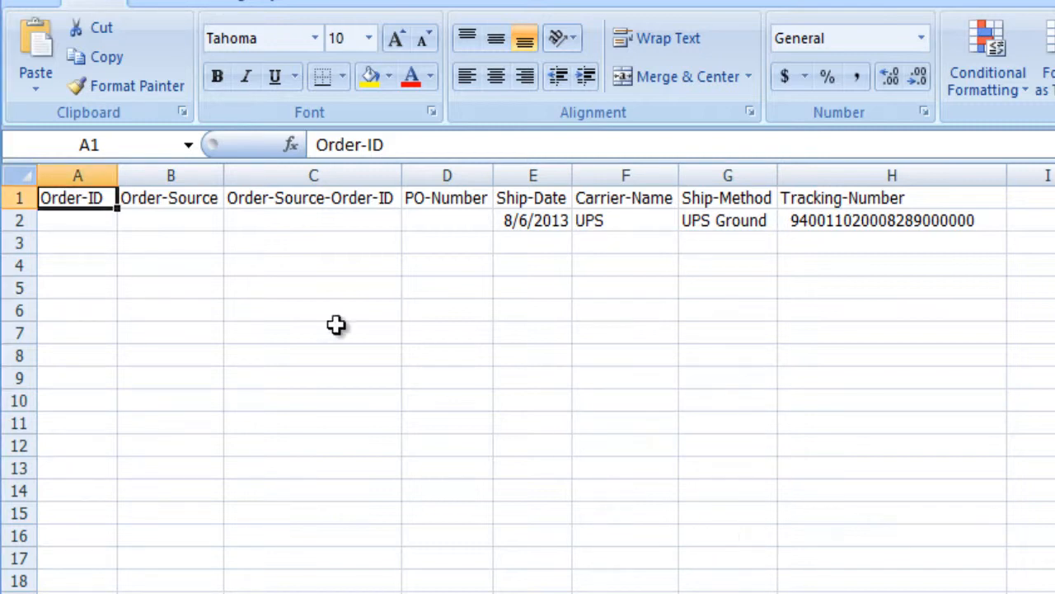
Paste the order ID into cell A2 of the sample sheet and, as the alternative identifier, the PO number into D2.
click(77, 219)
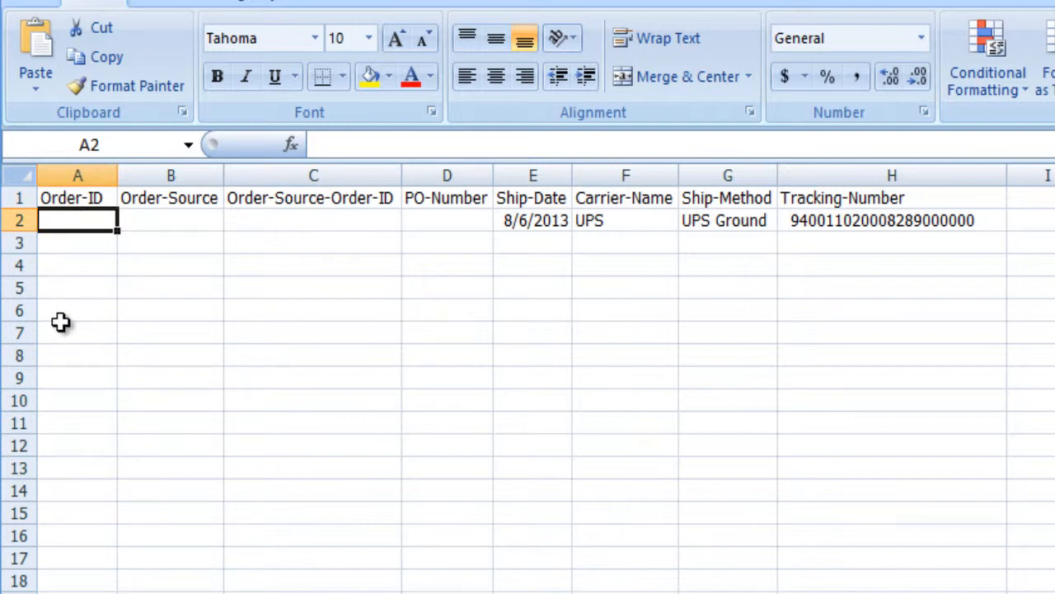
text(15623)
click(63, 318)
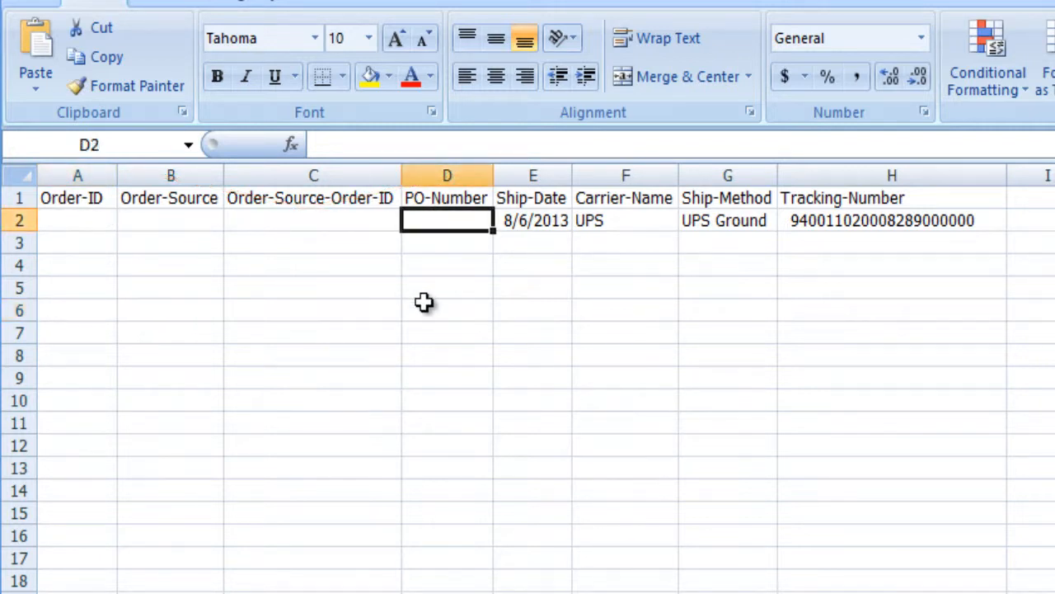
text(152)
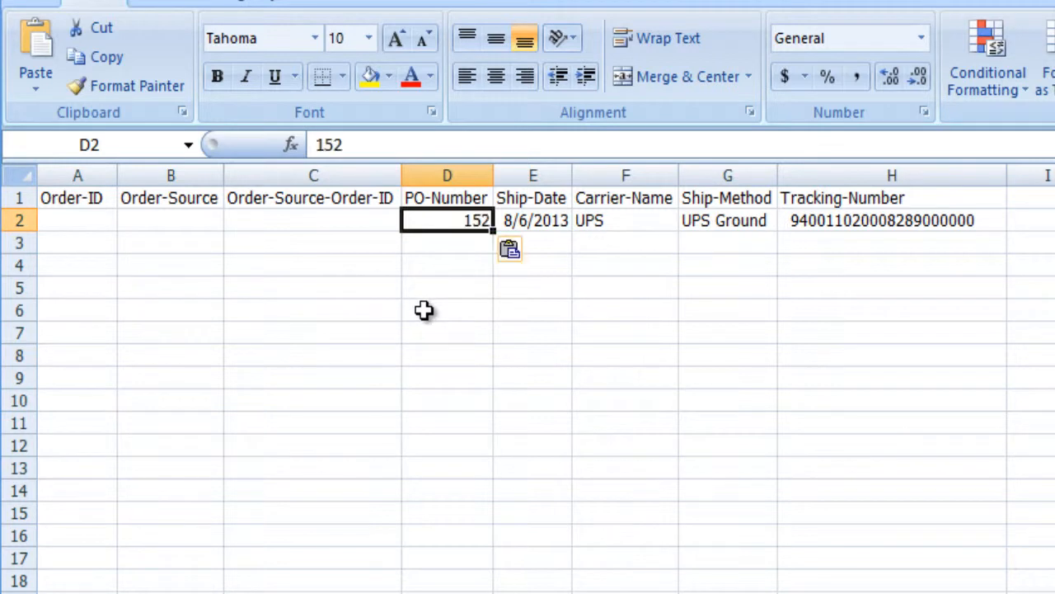
click(423, 312)
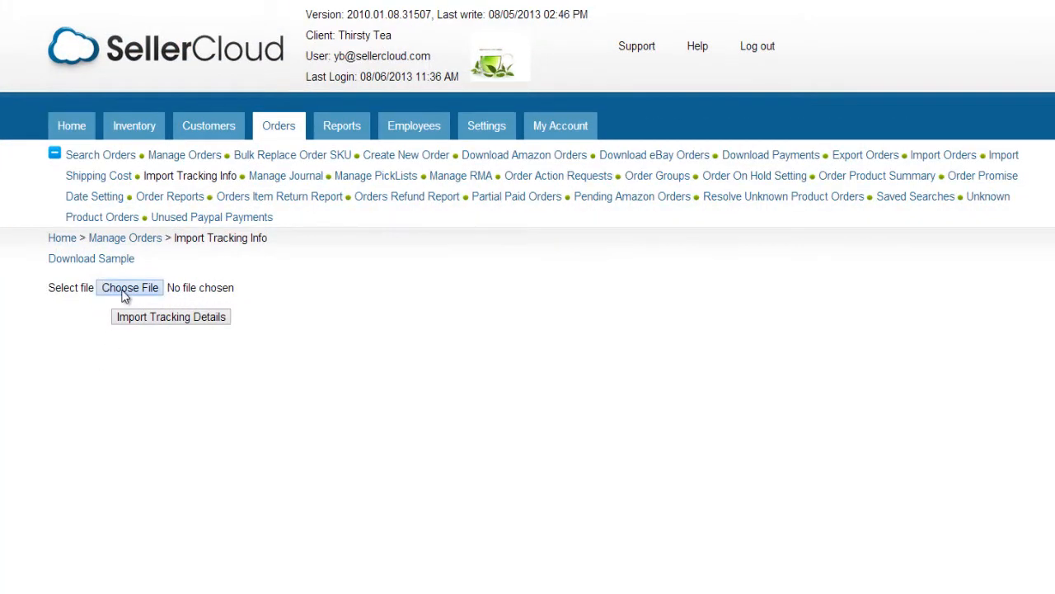
Choose the filled-in tracking file for the tracking import.
click(183, 251)
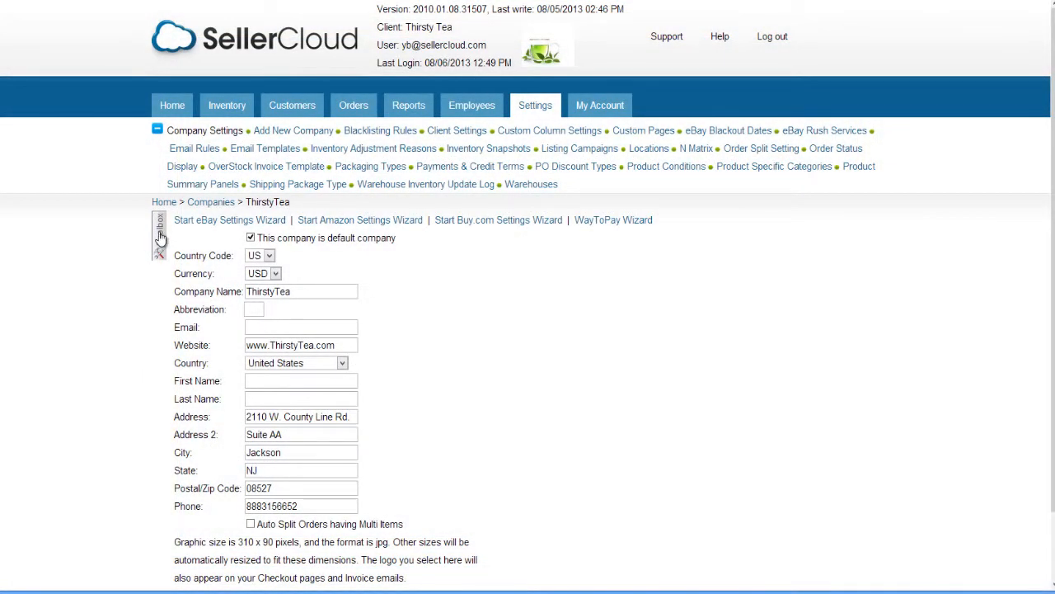
Open the Scheduled Tasks page from the ThirstyTea company settings.
click(161, 238)
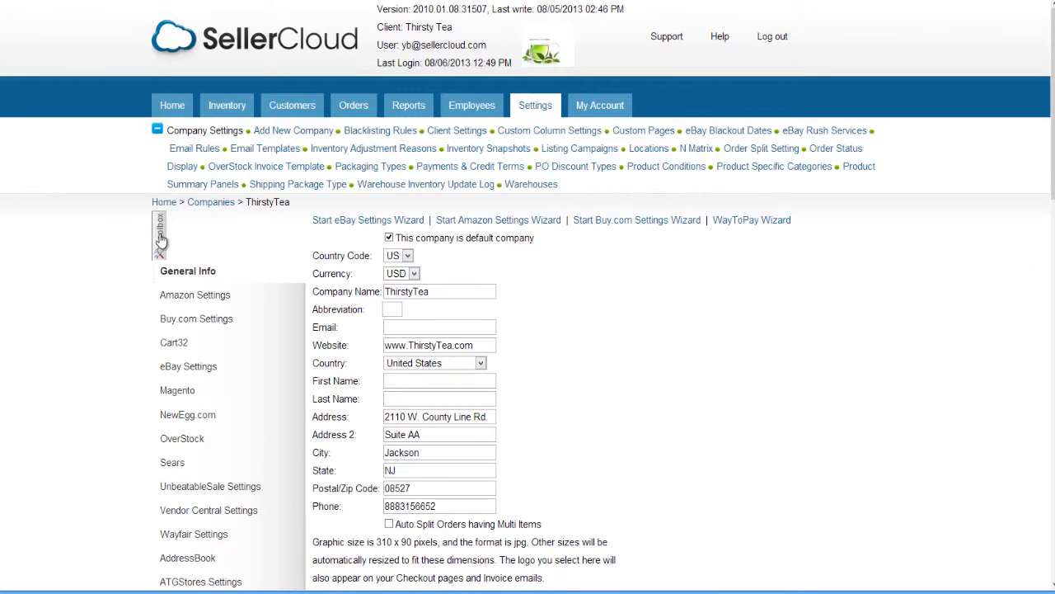
scroll(165, 252, down, 2)
mouse_move(176, 265)
scroll(185, 205, down, 10)
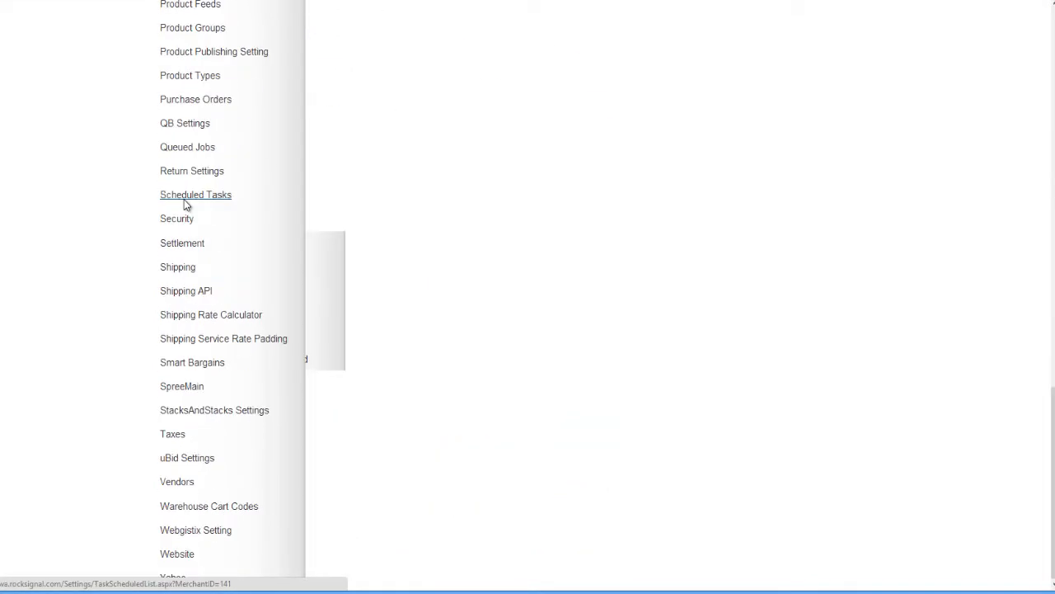
click(186, 199)
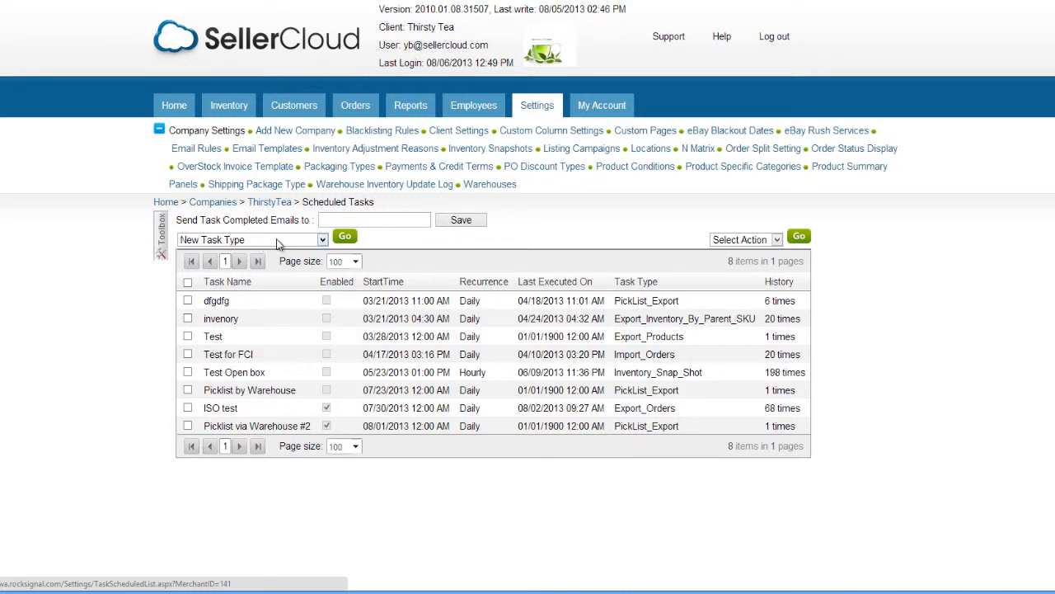
Create a new scheduled task of the type Import Order Tracking.
click(323, 240)
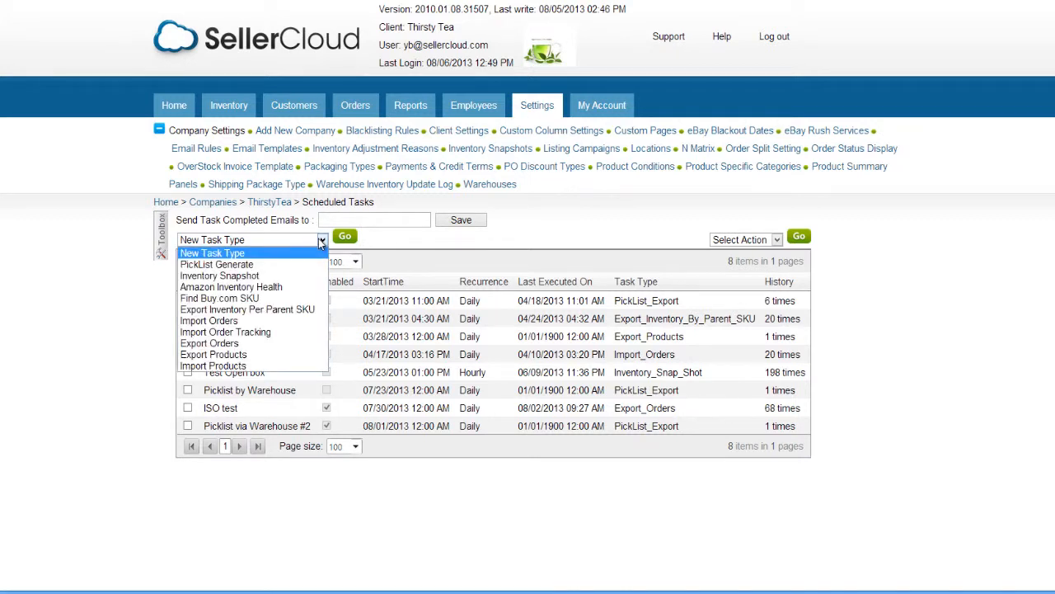
click(280, 332)
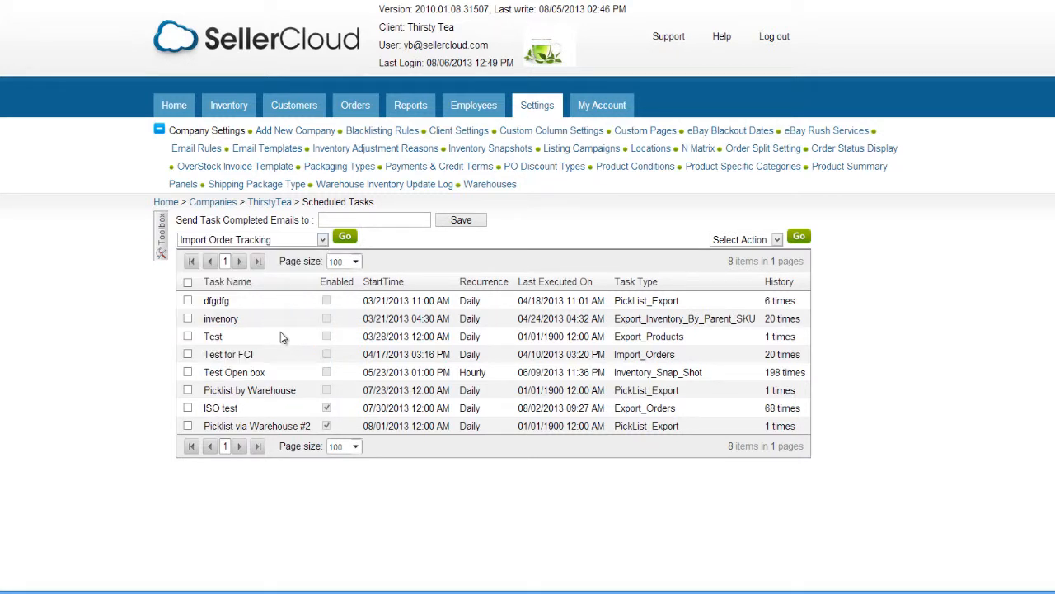
click(342, 239)
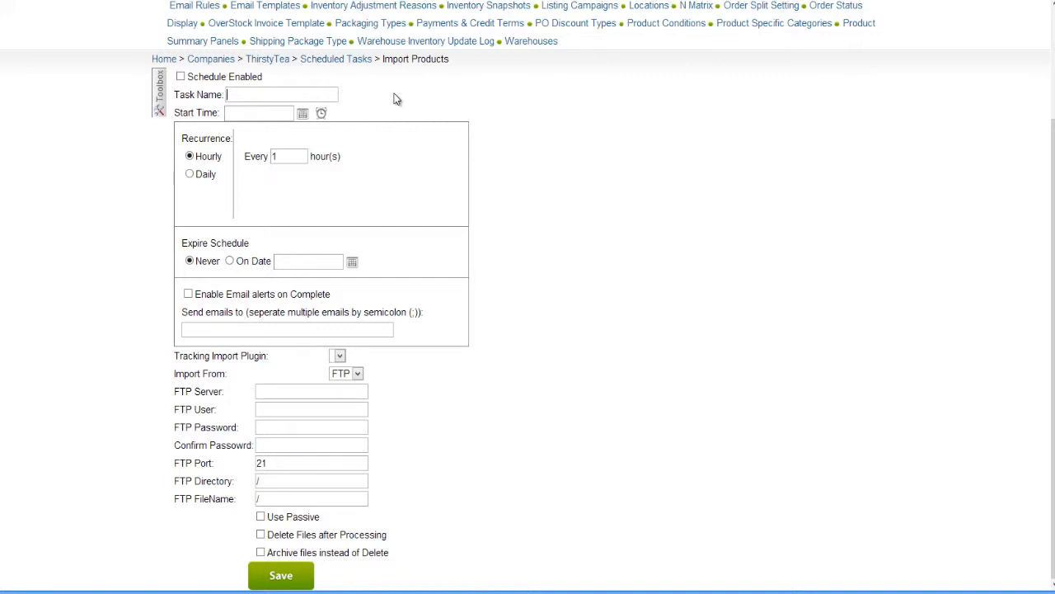
Name the task TT Orders Tracking and set its start time to 8/1/2013 3:00 AM.
text(TT Orders Tracking)
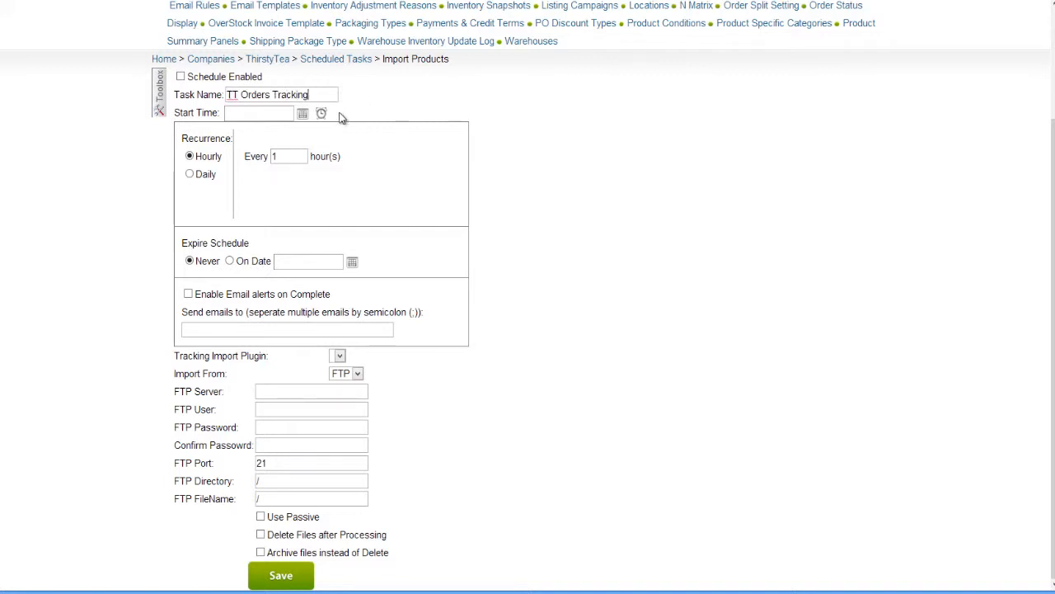
click(303, 113)
click(331, 165)
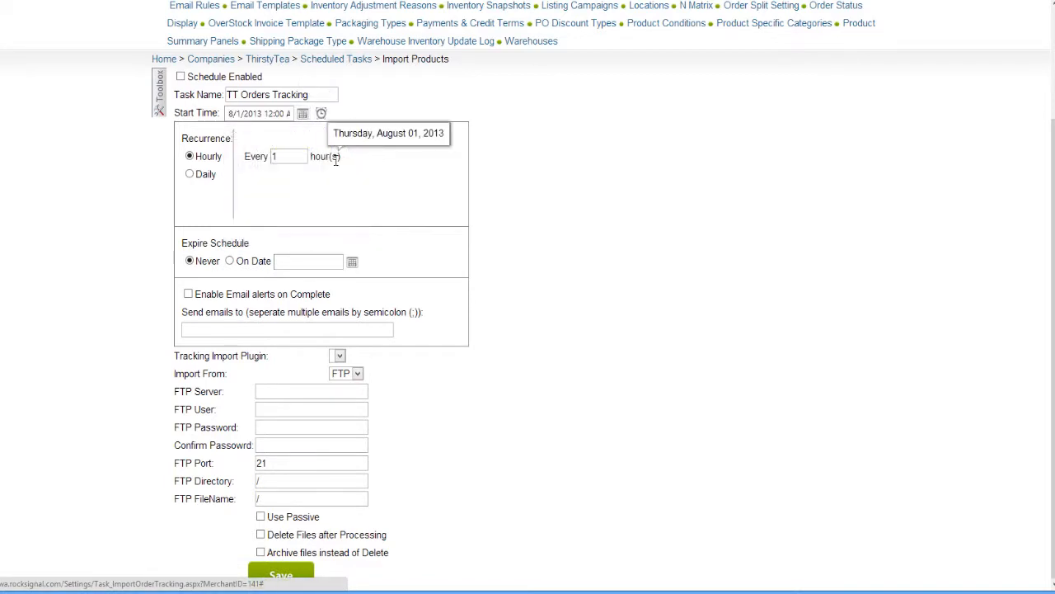
click(321, 113)
click(261, 166)
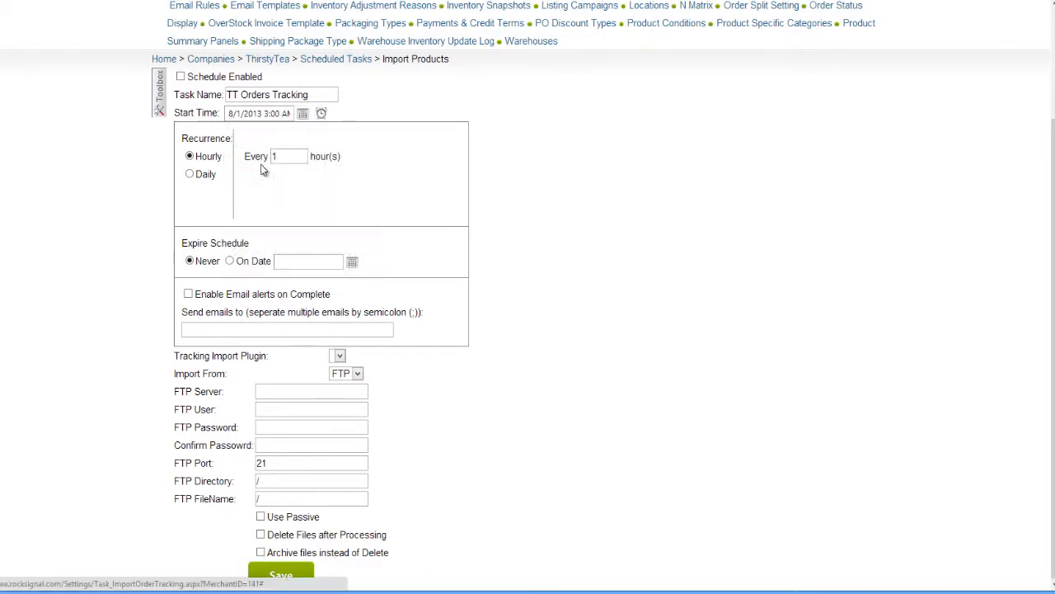
Set the task to recur daily on Monday and Tuesday, with the schedule expiring Never.
click(190, 174)
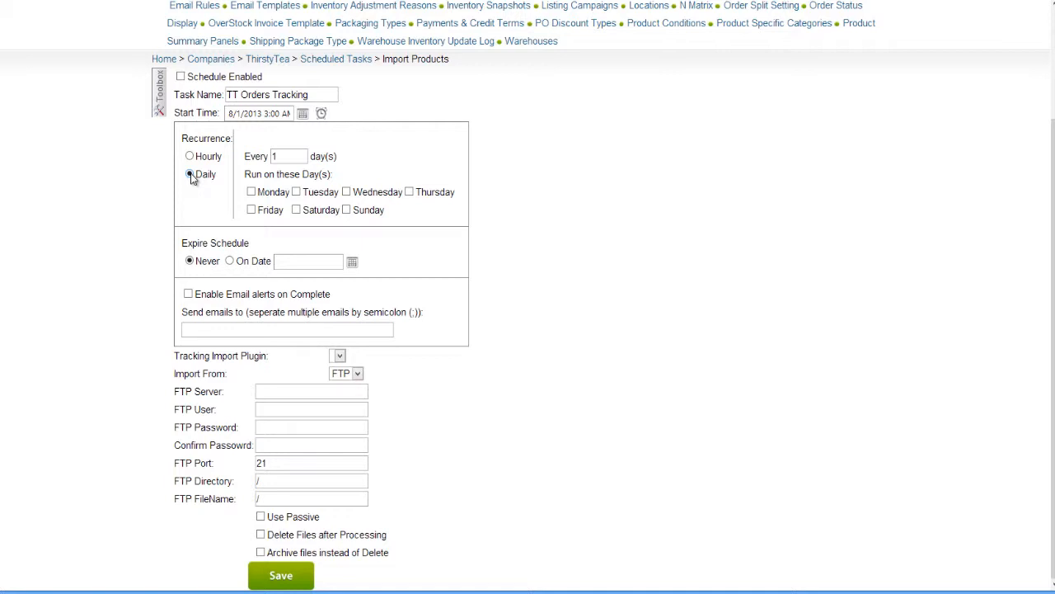
click(251, 192)
click(297, 191)
click(230, 261)
click(190, 260)
Enable email alerts on completion and enter the recipient's email address.
click(188, 293)
click(195, 328)
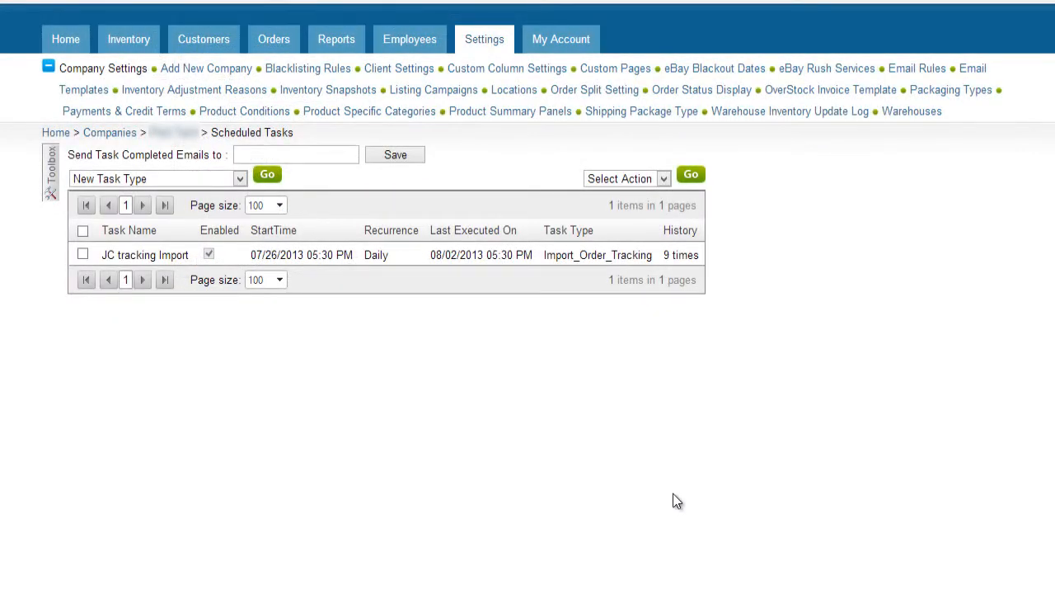
Open the execution history of the JC tracking Import task and view the details of its most recent job.
click(694, 256)
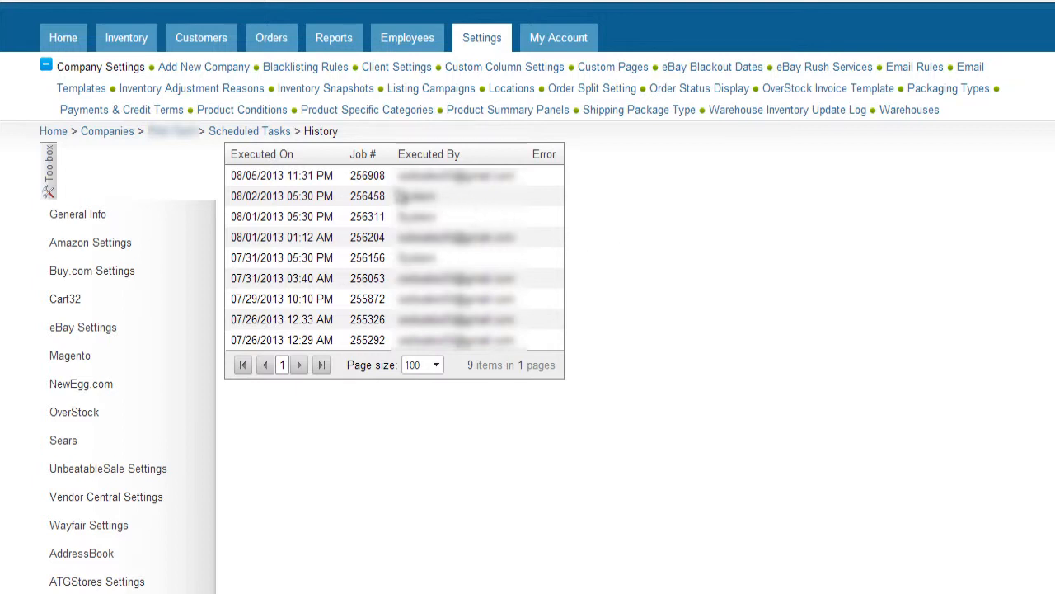
click(373, 186)
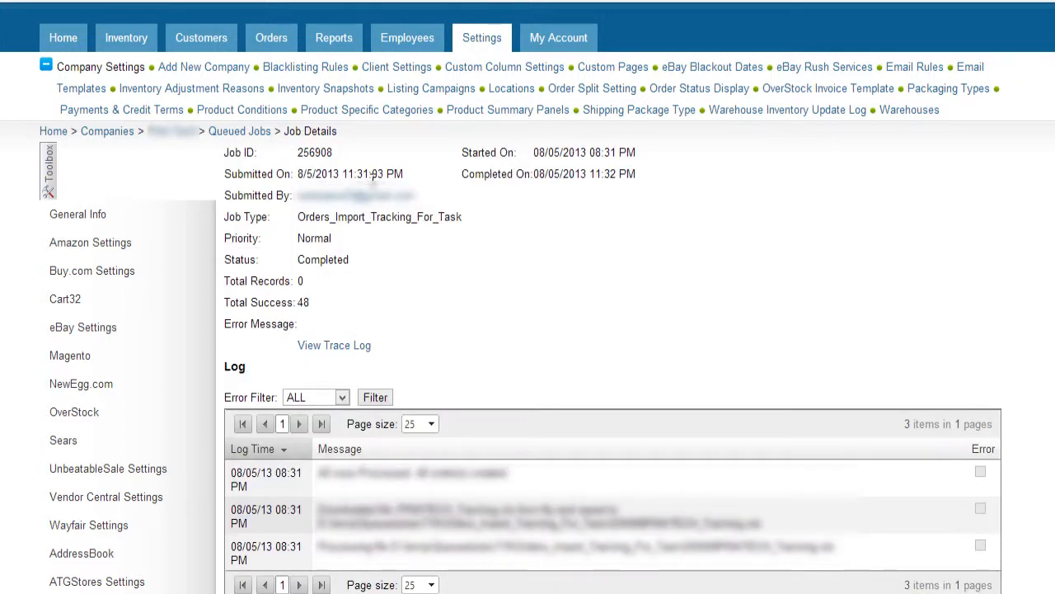